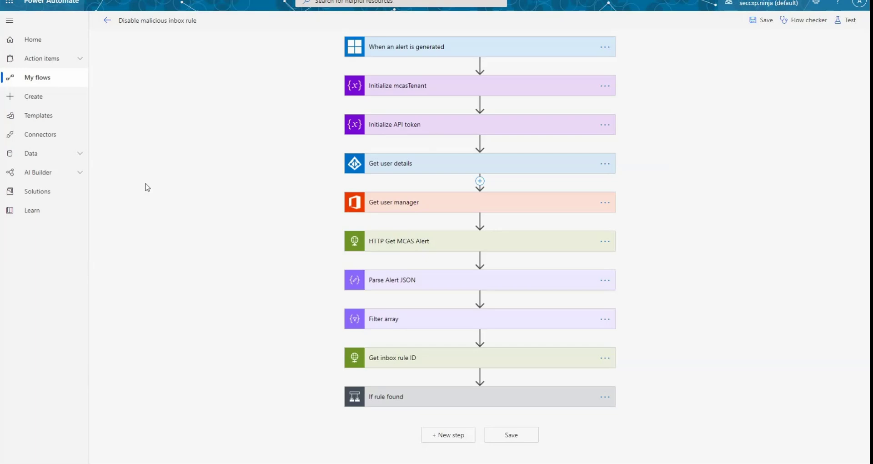
- Review the user inputs of the Get user details and Get user manager actions in the flow
click(427, 166)
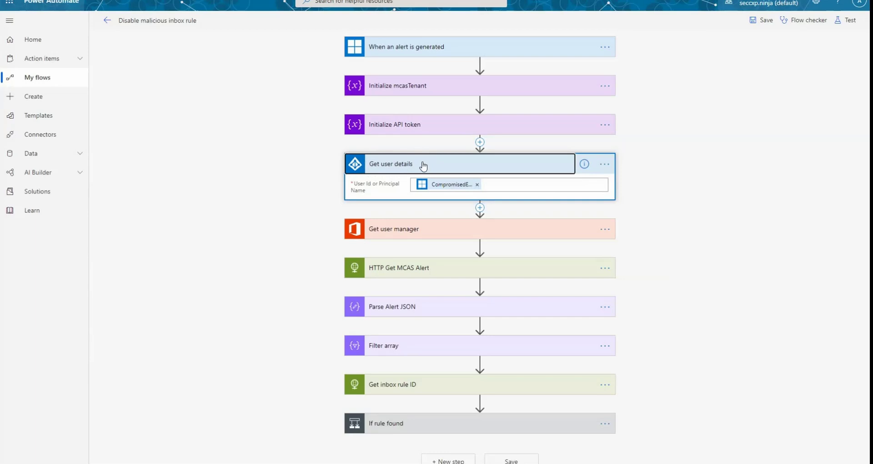
click(423, 166)
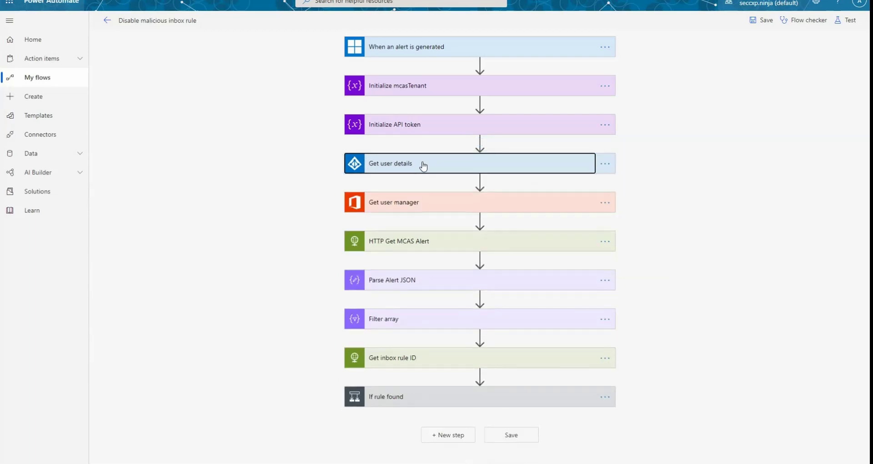
click(423, 206)
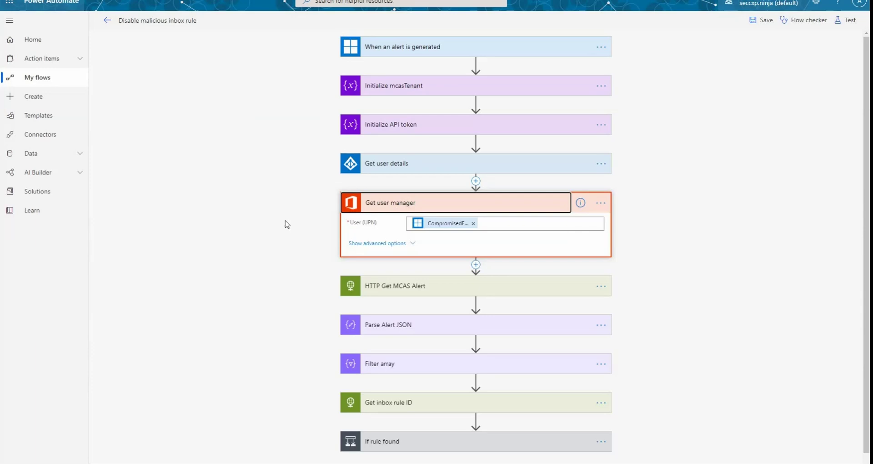
click(387, 207)
click(386, 207)
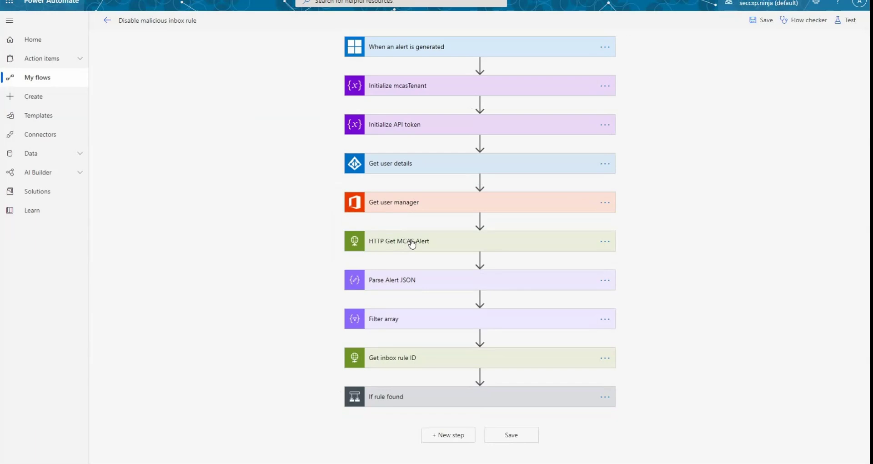
- Inspect the HTTP Get MCAS Alert request, and the external forwarding address in the Cloud App Security alert's description
click(438, 243)
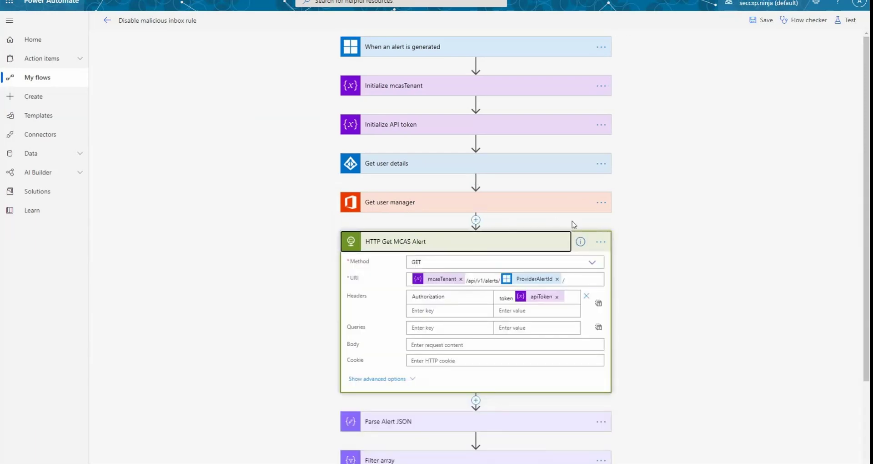
scroll(550, 227, down, 3)
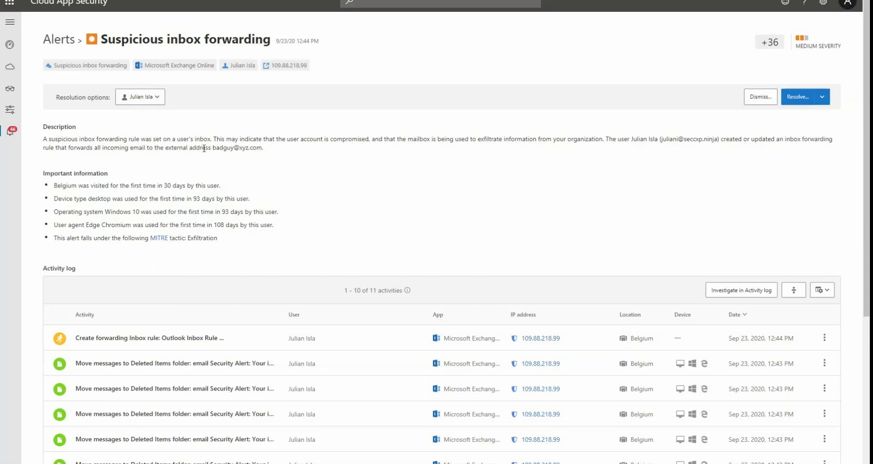
drag(213, 147, 264, 149)
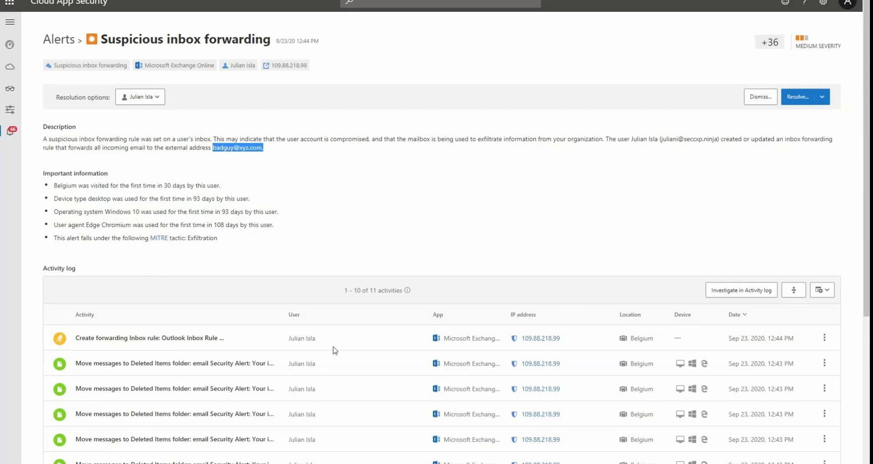
- Switch to Postman and examine the Get inbox alerts request URL and the entities array in its response
key(alt+Tab)
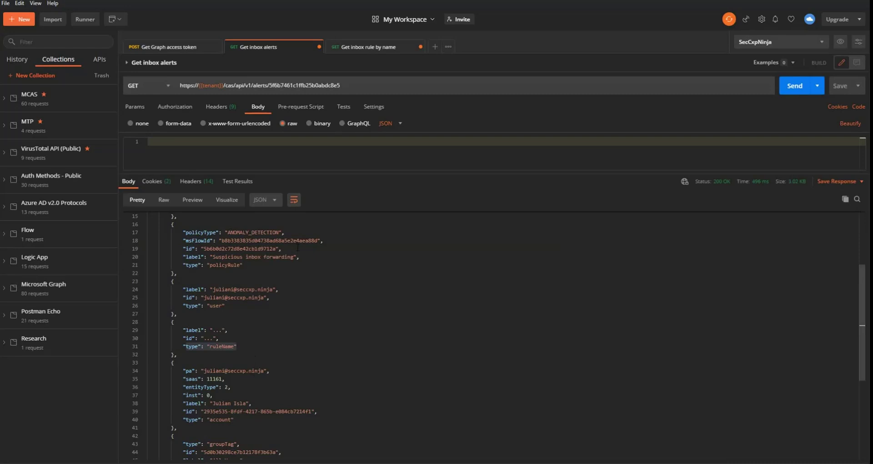
click(306, 293)
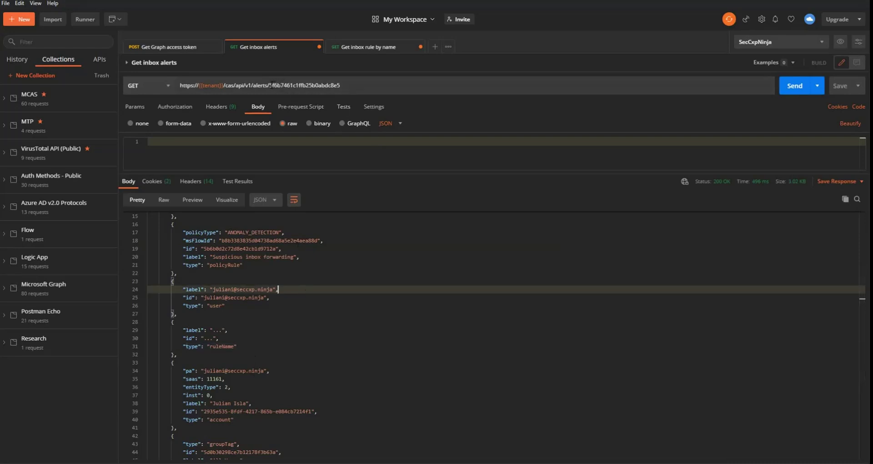
drag(231, 85, 272, 83)
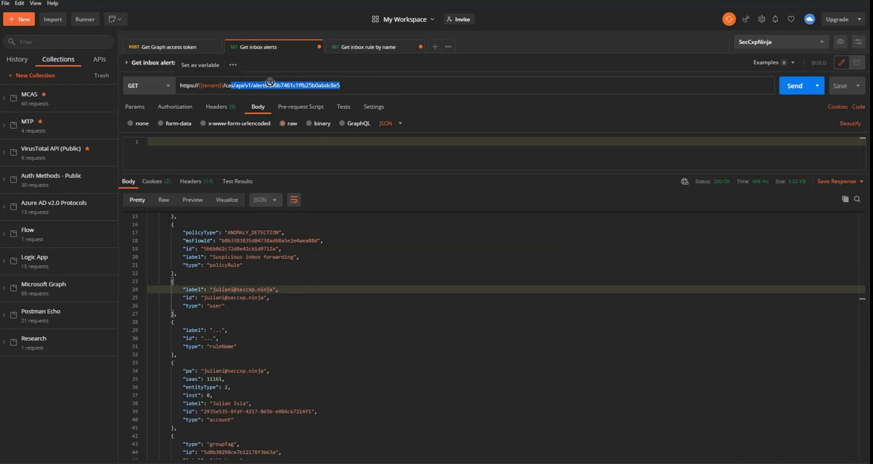
click(344, 273)
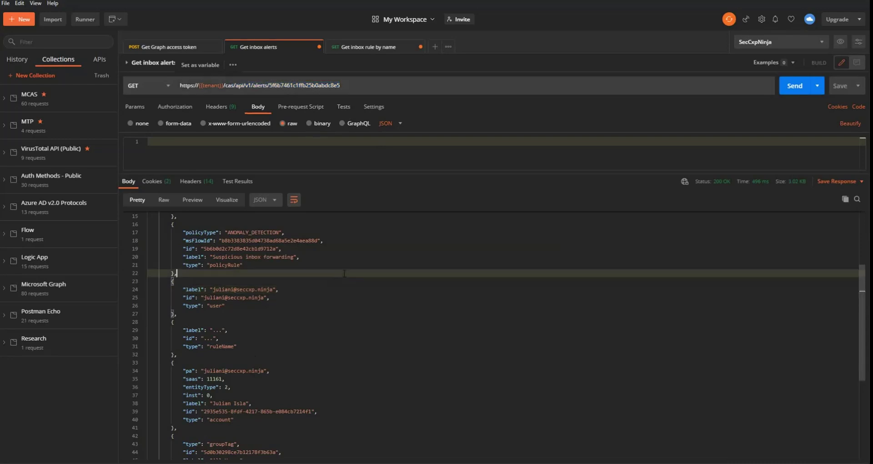
scroll(351, 278, up, 5)
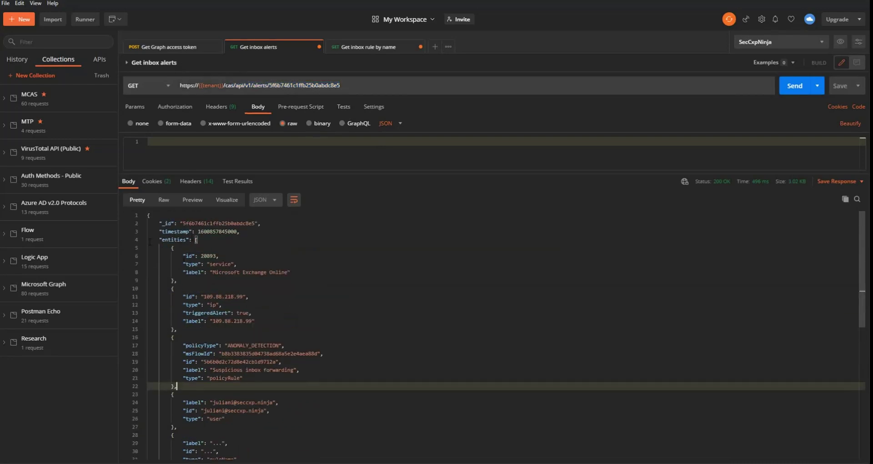
double_click(174, 240)
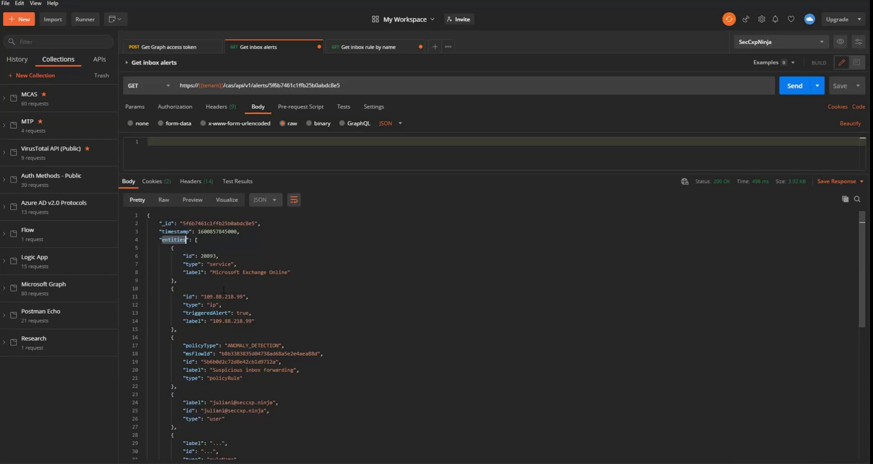
- Examine the ruleName entity in the alert response, in particular its id field
scroll(262, 303, down, 7)
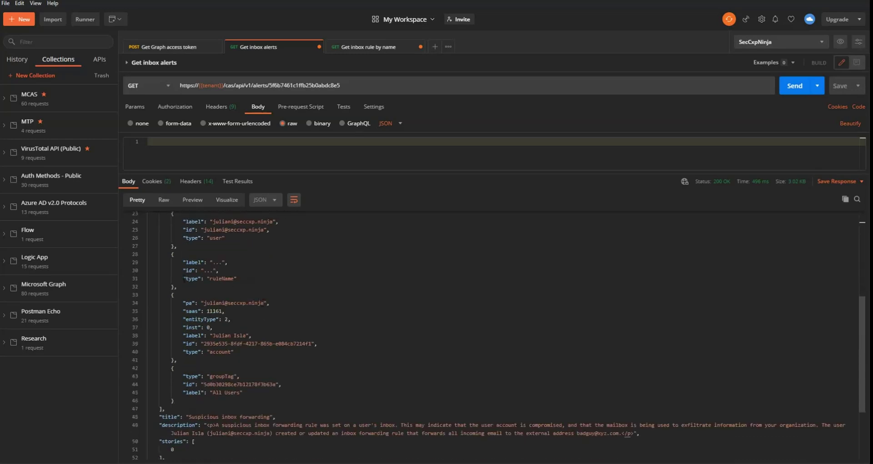
drag(181, 257, 259, 279)
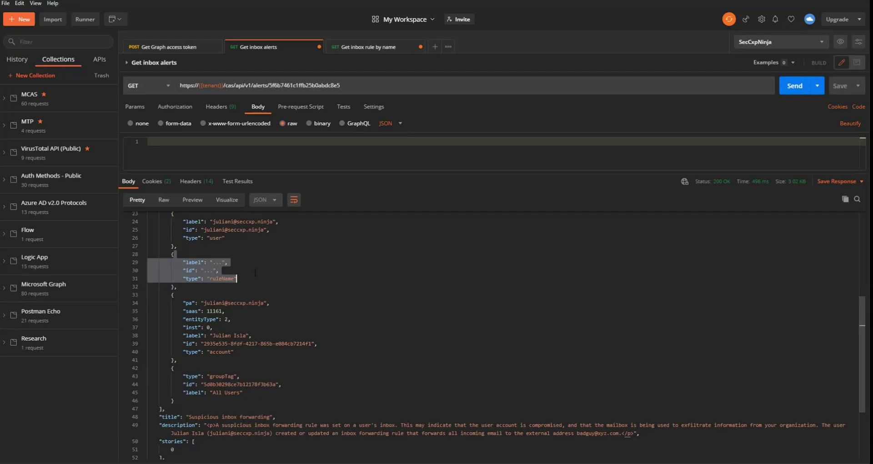
click(209, 270)
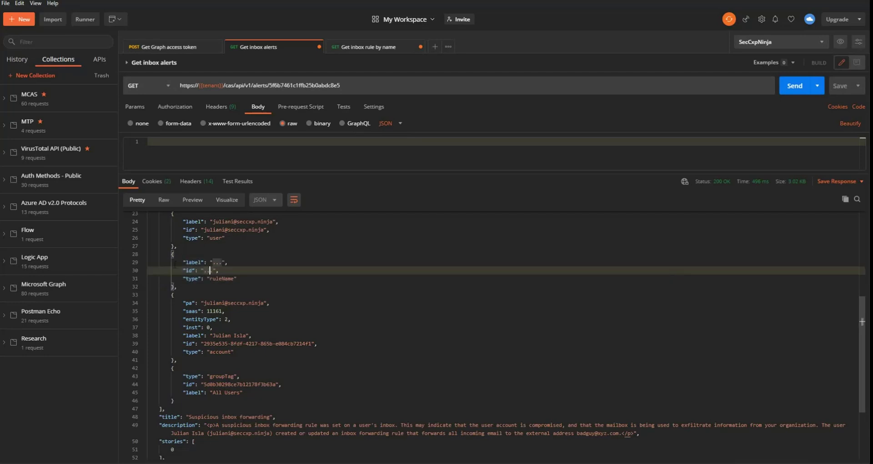
key(Home)
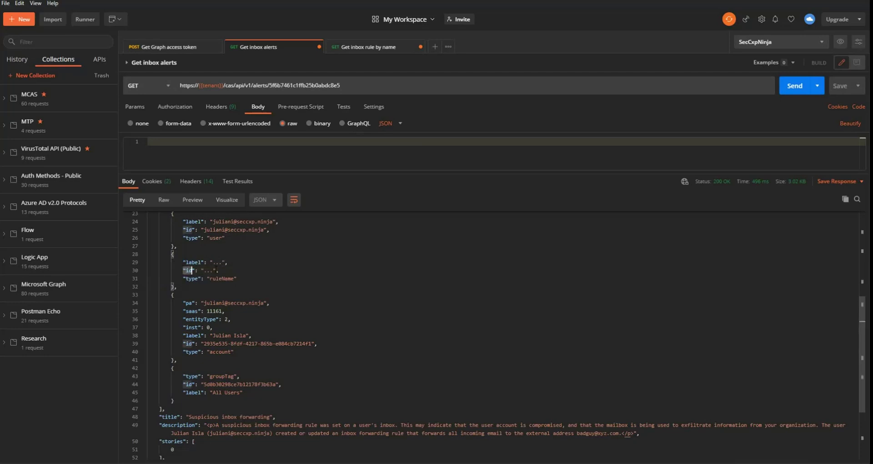
key(shift+End)
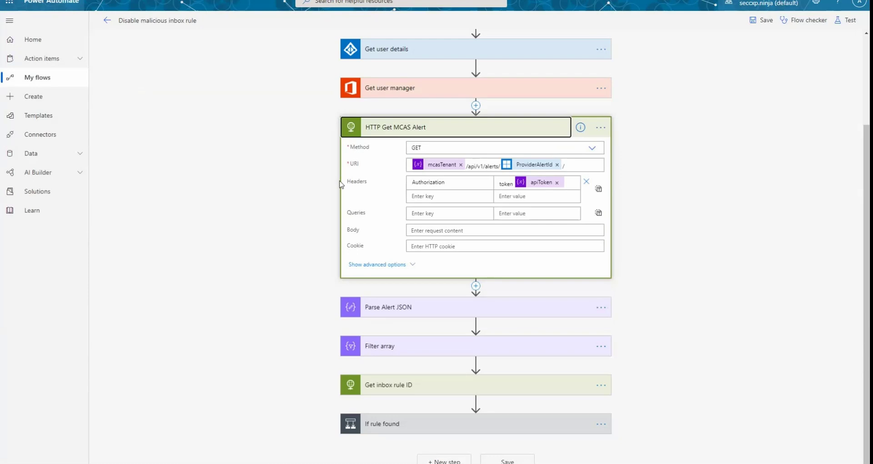
- Return to the Power Automate flow and review how the Filter array action filters the alert entities by type
click(427, 131)
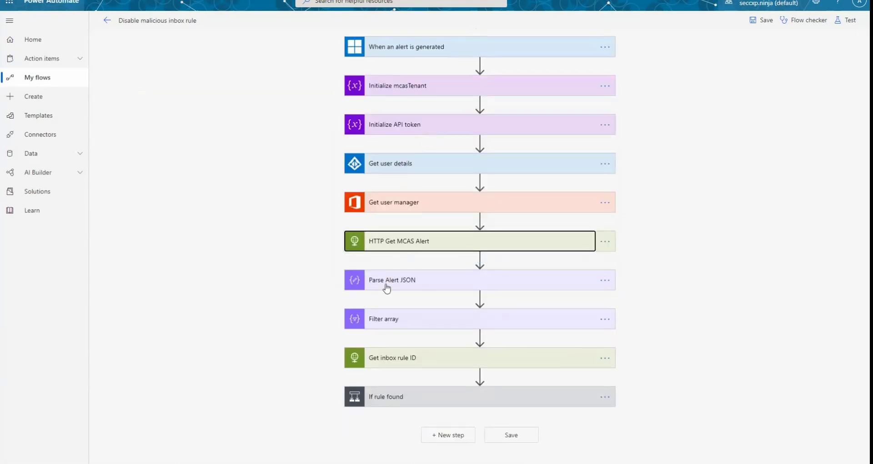
click(427, 318)
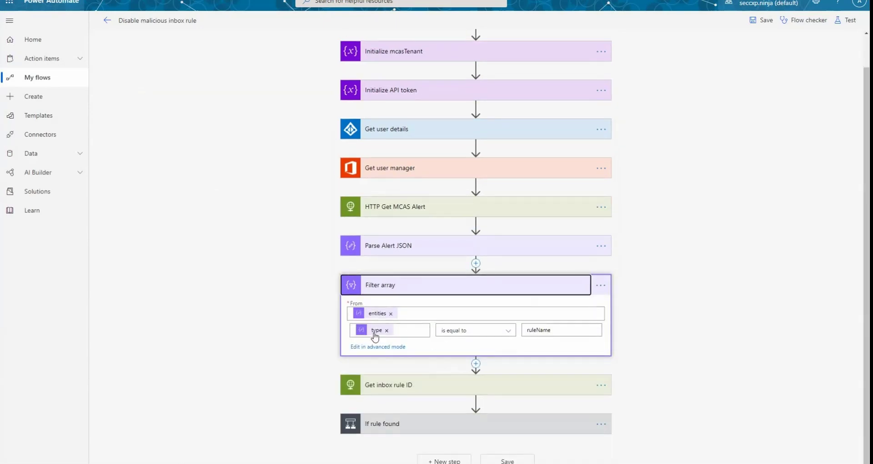
double_click(564, 330)
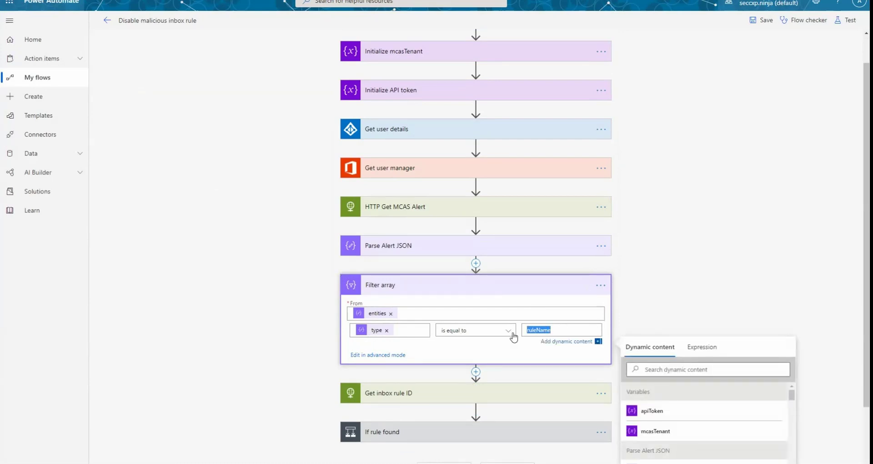
click(412, 287)
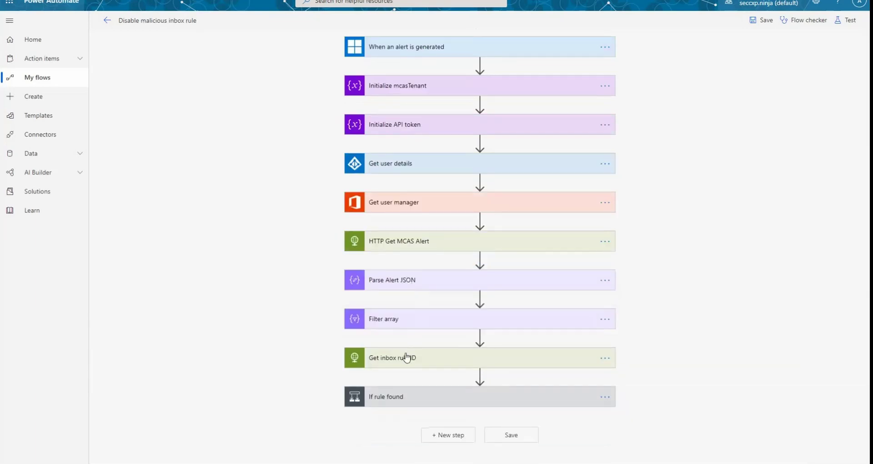
- Examine the Microsoft Graph URI used in the Get inbox rule ID action
click(407, 358)
scroll(669, 331, down, 3)
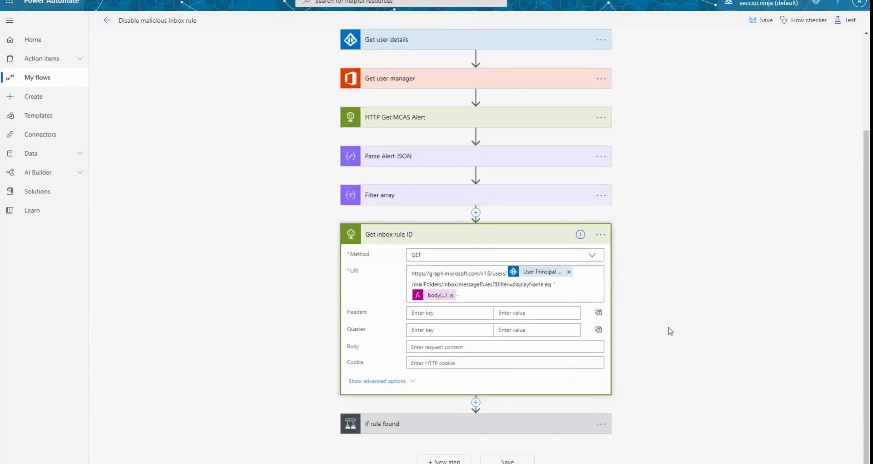
drag(427, 273, 464, 275)
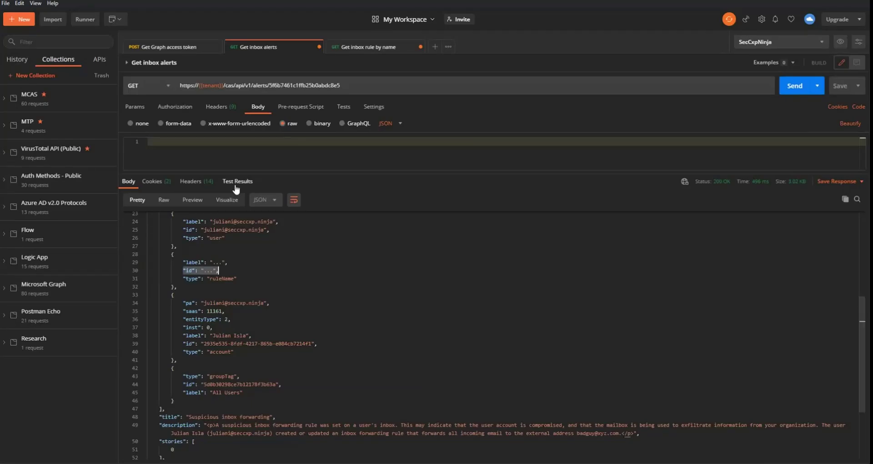
- Switch to Postman and examine the Get inbox rule by name request's displayName filter and the returned rule's bodyOrSubjectContains condition
click(372, 47)
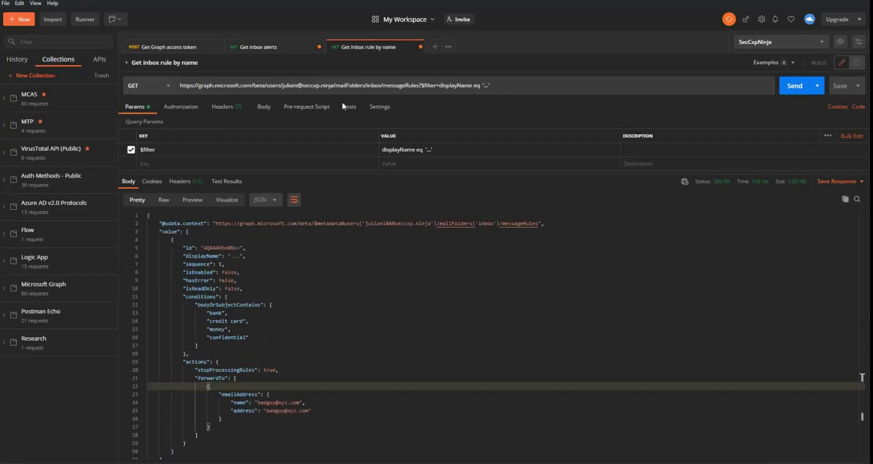
click(282, 246)
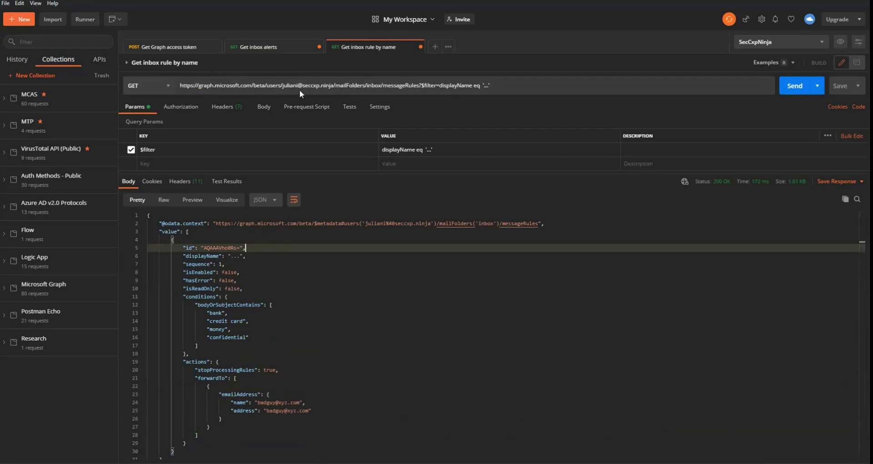
drag(435, 87, 490, 85)
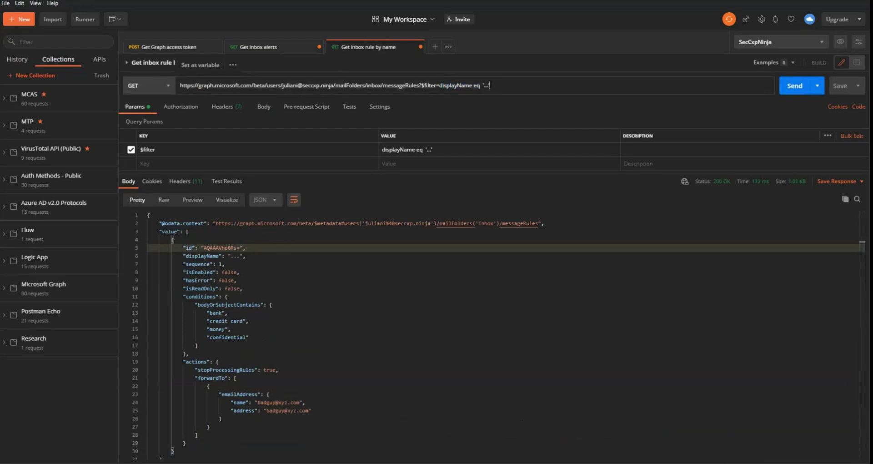
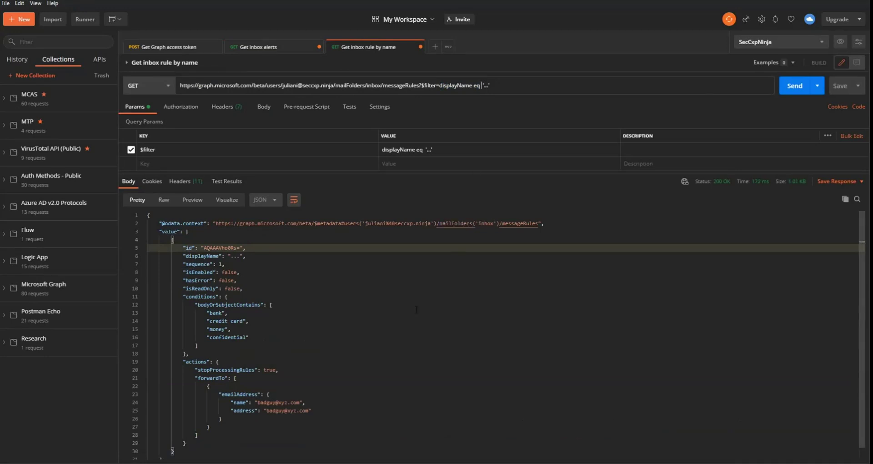
click(416, 310)
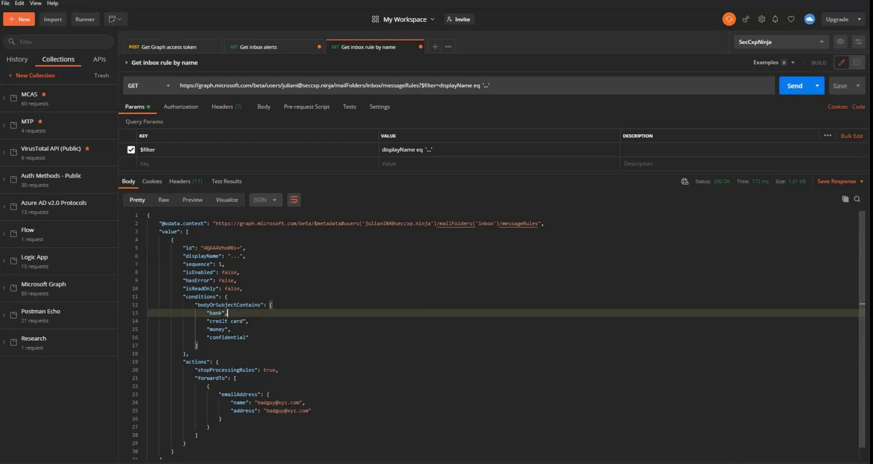
drag(199, 304, 266, 305)
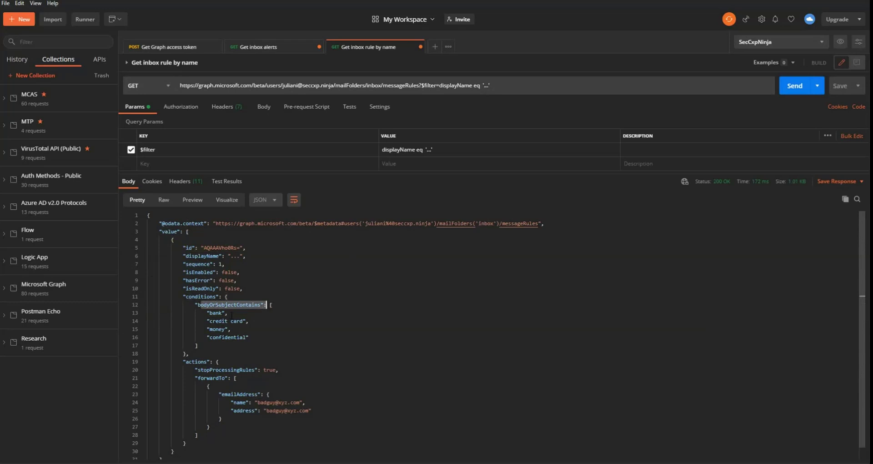
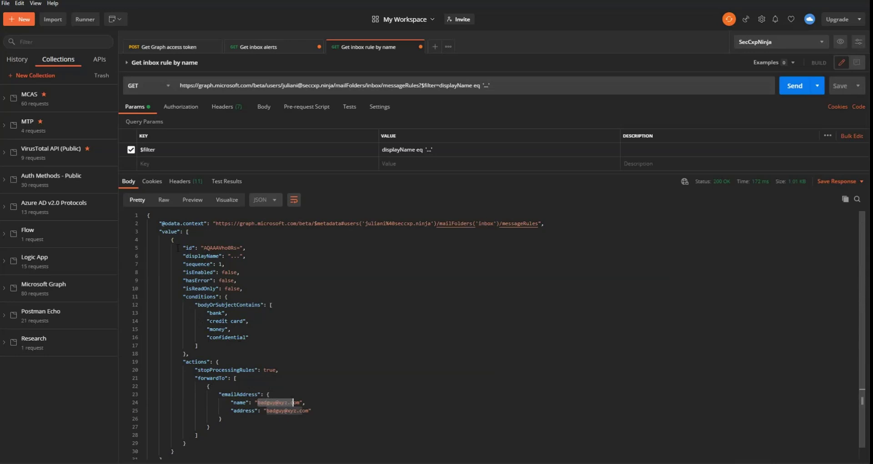
- Examine the inbox rule's id in the response, and collapse the Get inbox rule ID action in the Power Automate flow
drag(185, 247, 246, 247)
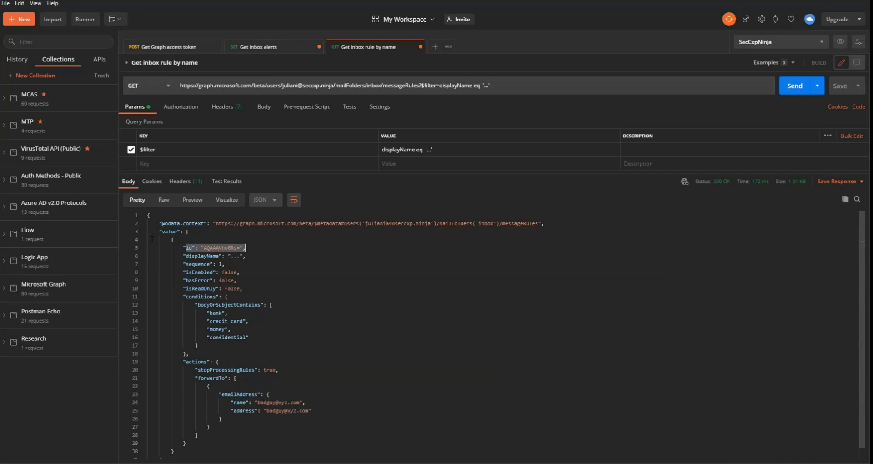
click(218, 247)
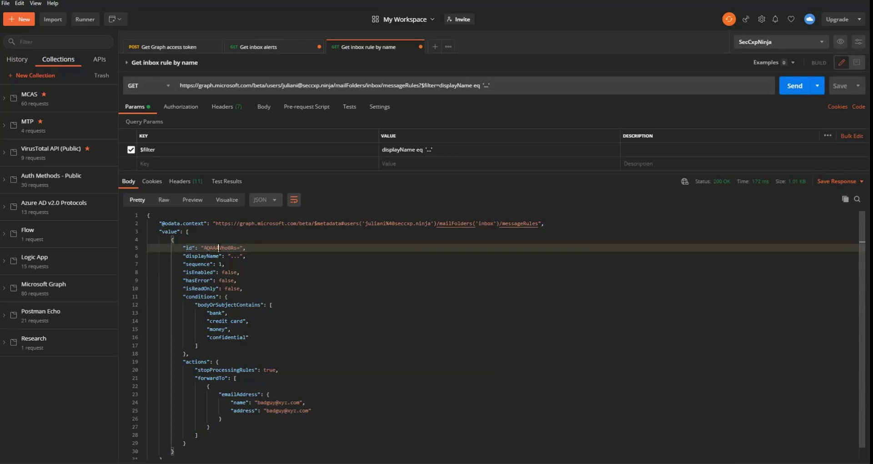
drag(186, 248, 248, 247)
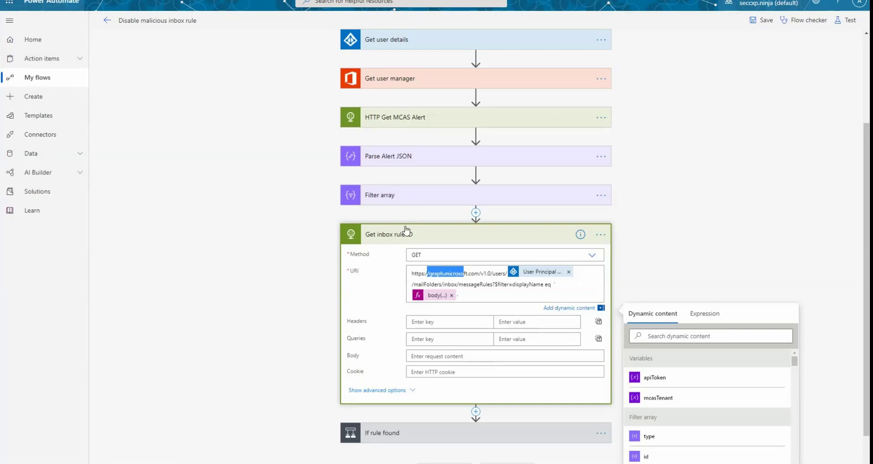
click(406, 233)
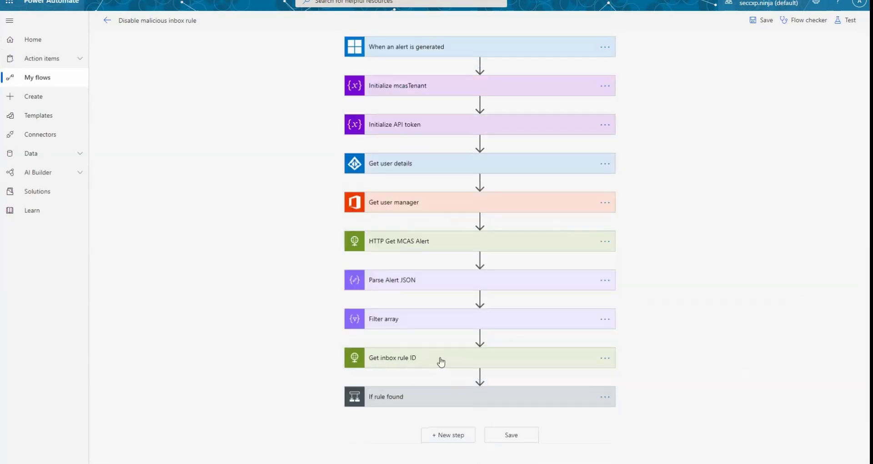
- Expand the If rule found condition and review its greater-than-0 check and the actions in its If no and If yes branches
click(435, 398)
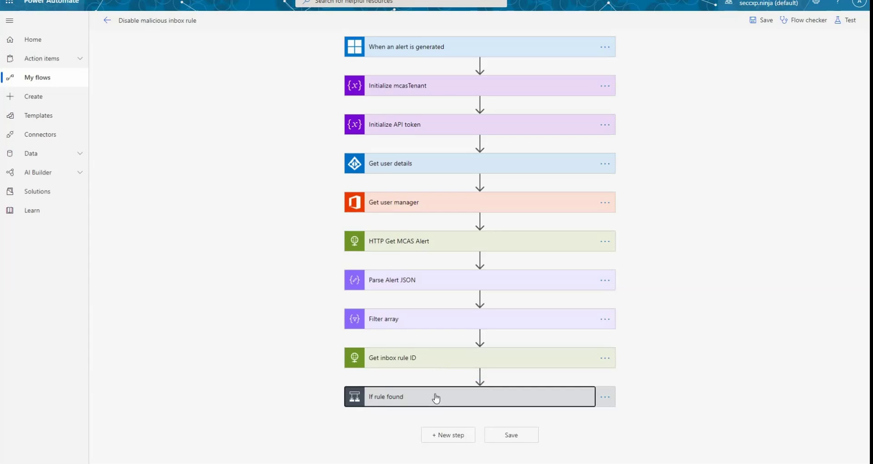
scroll(289, 318, down, 2)
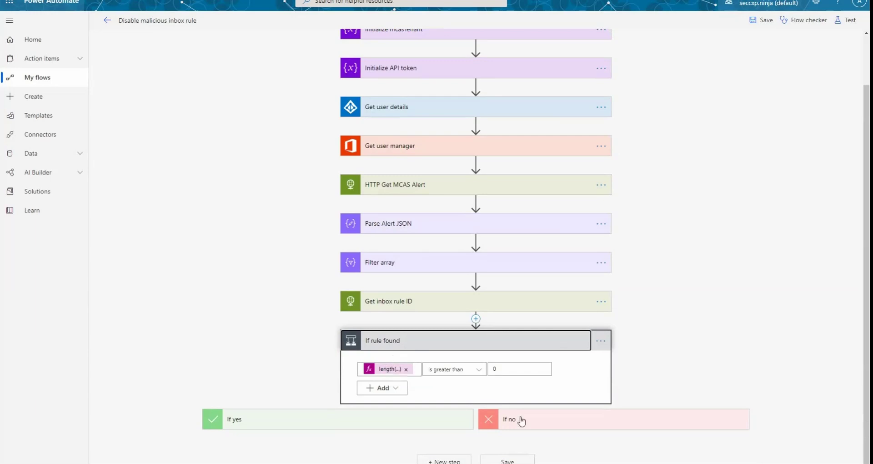
click(575, 420)
scroll(736, 309, down, 1)
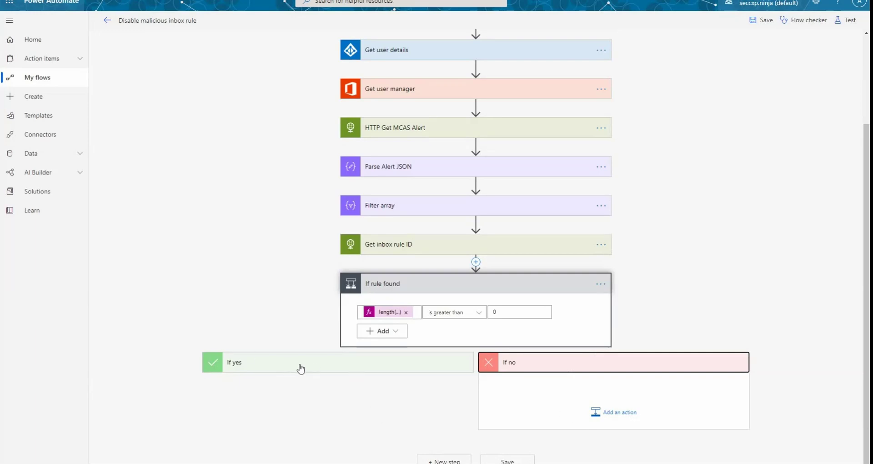
click(300, 369)
scroll(258, 306, down, 1)
scroll(258, 305, down, 3)
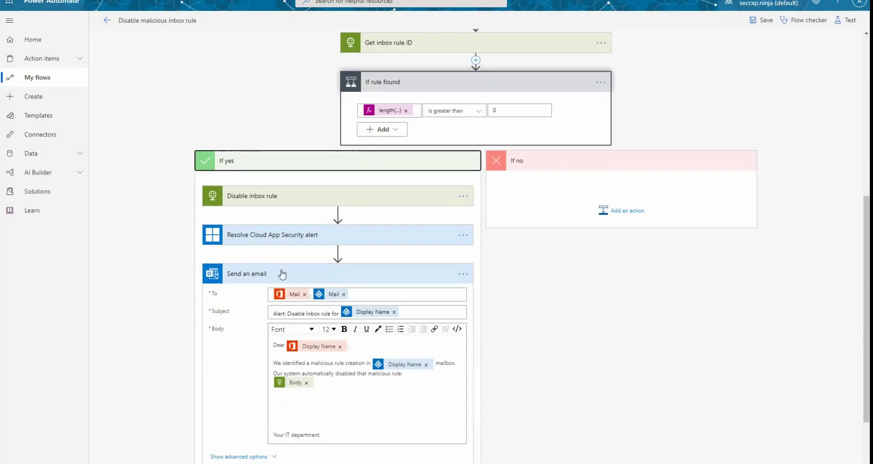
- Examine the isEnabled property in the Disable inbox rule body and the resolution comment in the Resolve Cloud App Security alert action
click(255, 200)
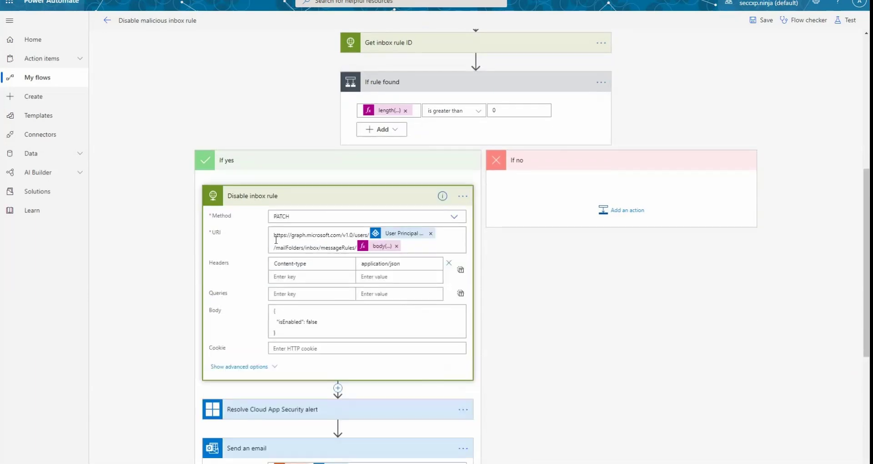
double_click(286, 321)
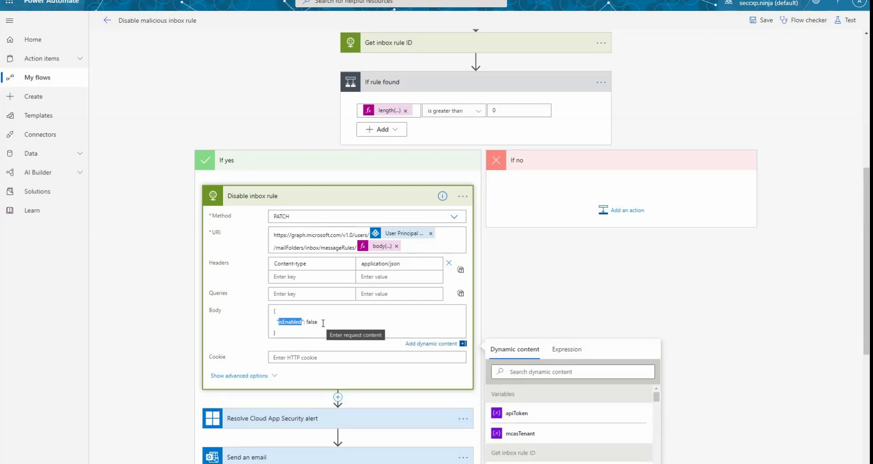
click(321, 199)
click(304, 239)
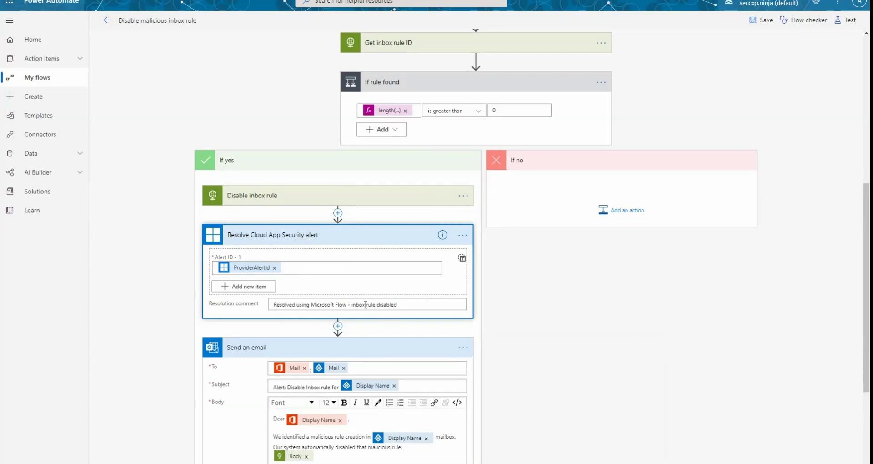
click(371, 241)
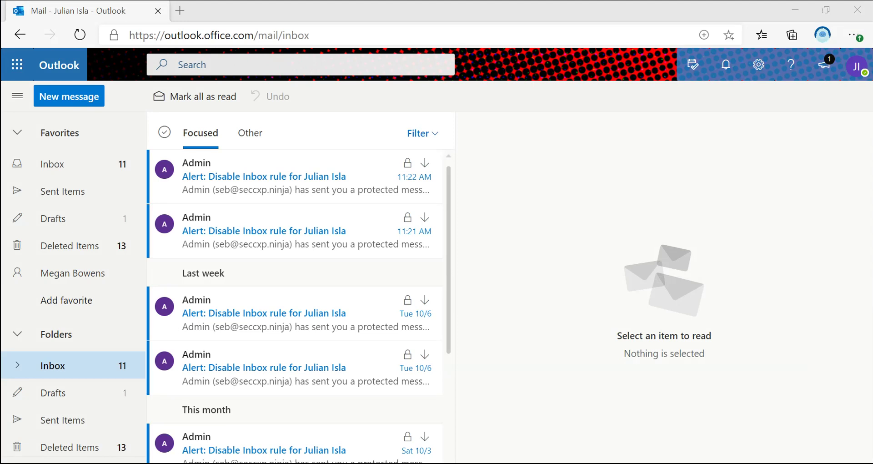
- In Outlook on the web, open the full mail settings and view the mailbox's inbox rules
click(759, 65)
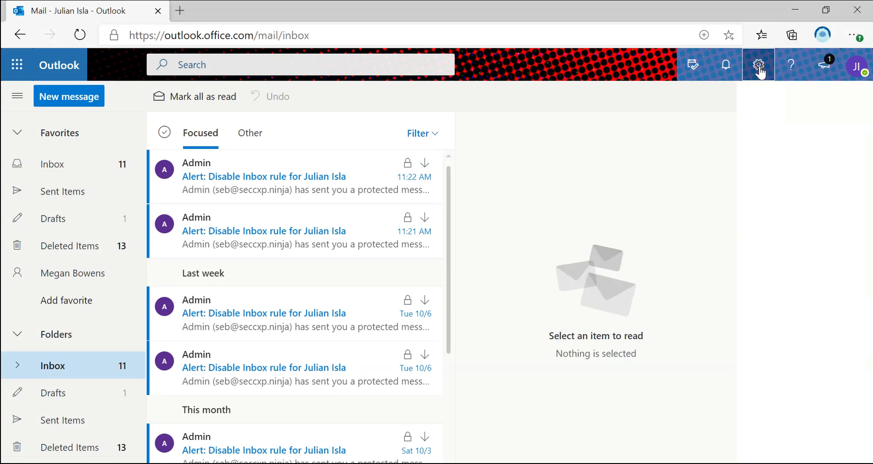
click(751, 433)
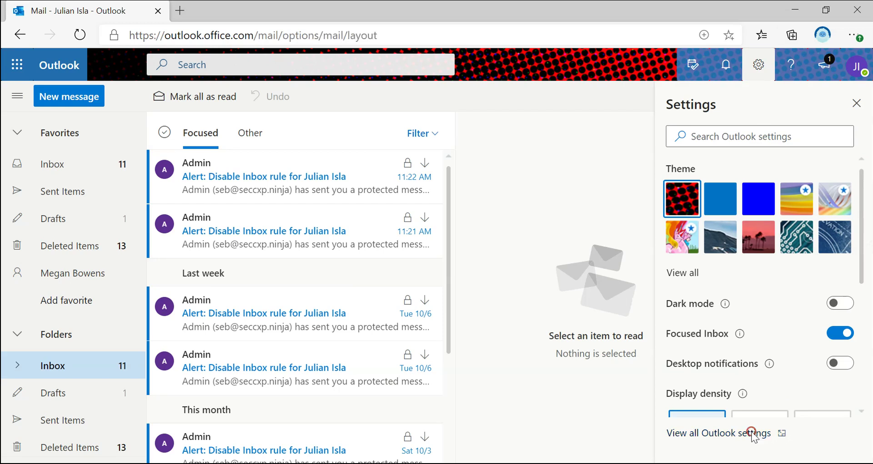
click(234, 175)
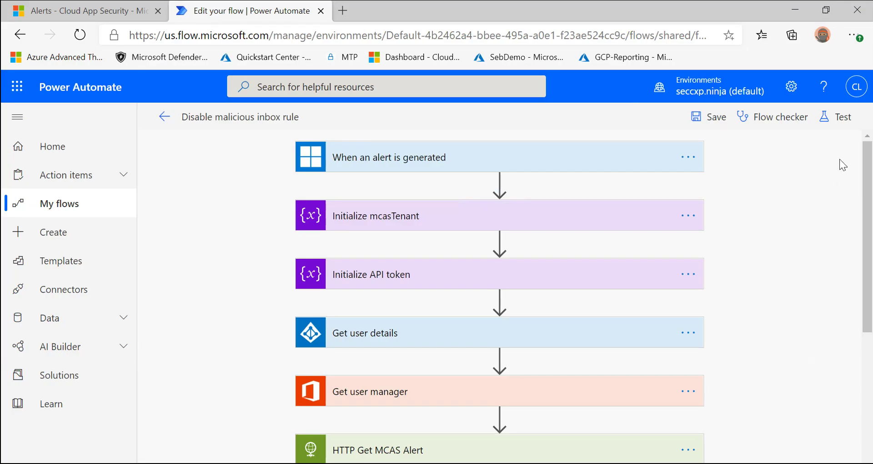
- Switch to Power Automate, test the flow using data from the most recent previous run, and follow its progress down to If rule found
click(841, 119)
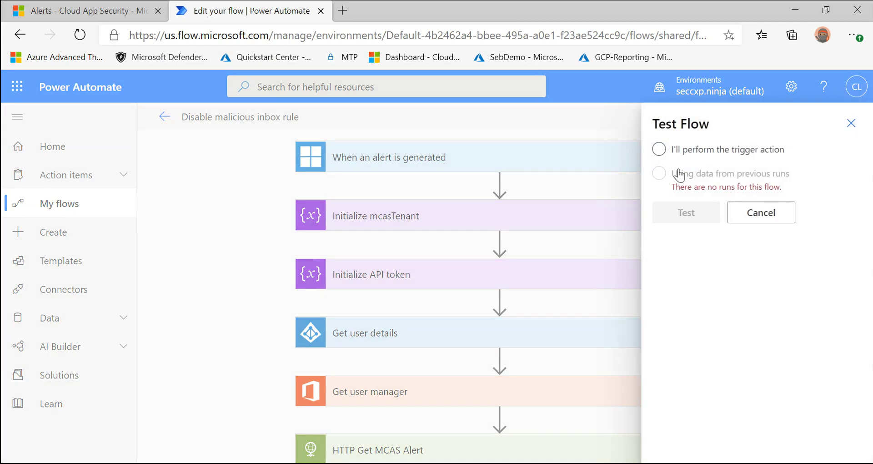
click(661, 174)
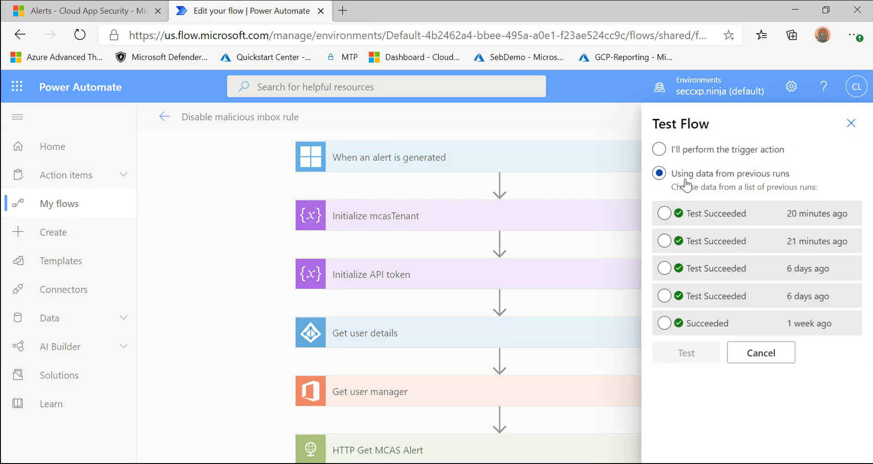
click(667, 215)
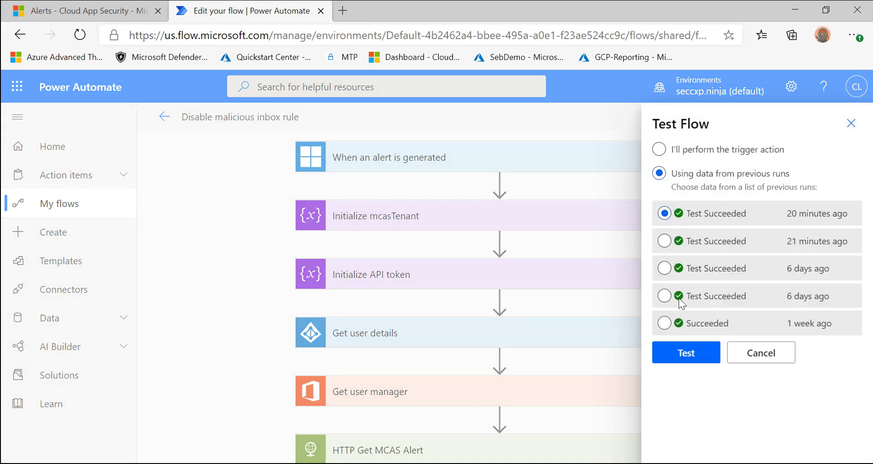
click(674, 354)
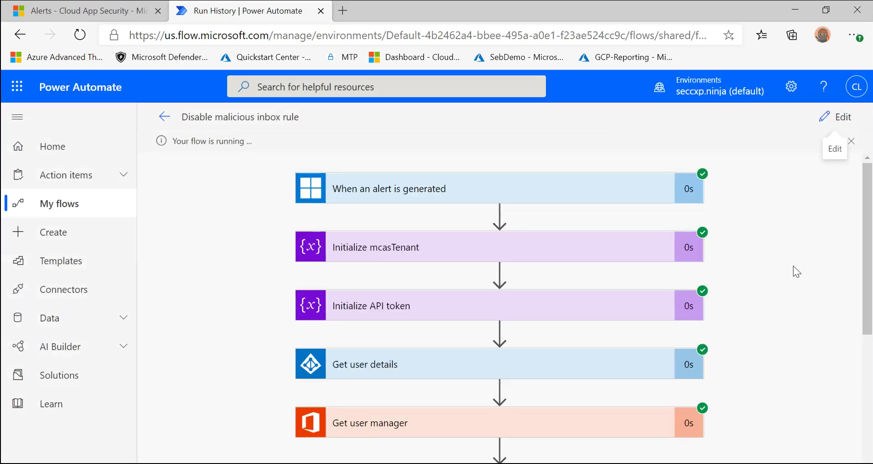
scroll(793, 265, down, 5)
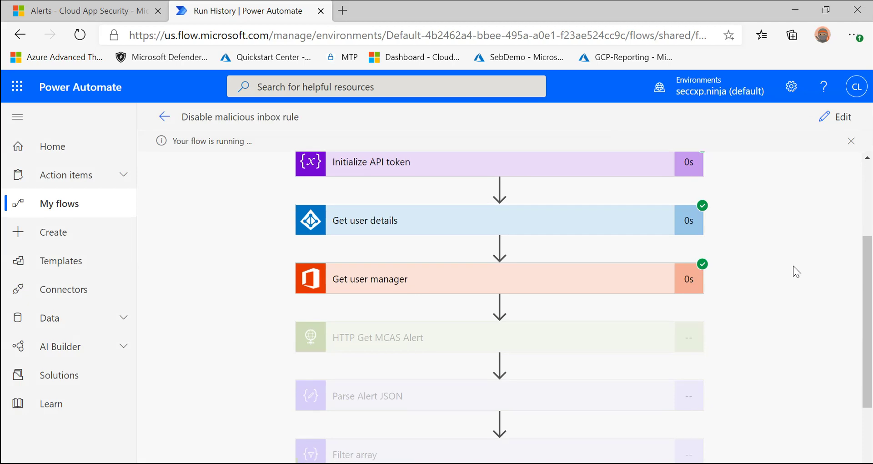
scroll(794, 266, down, 1)
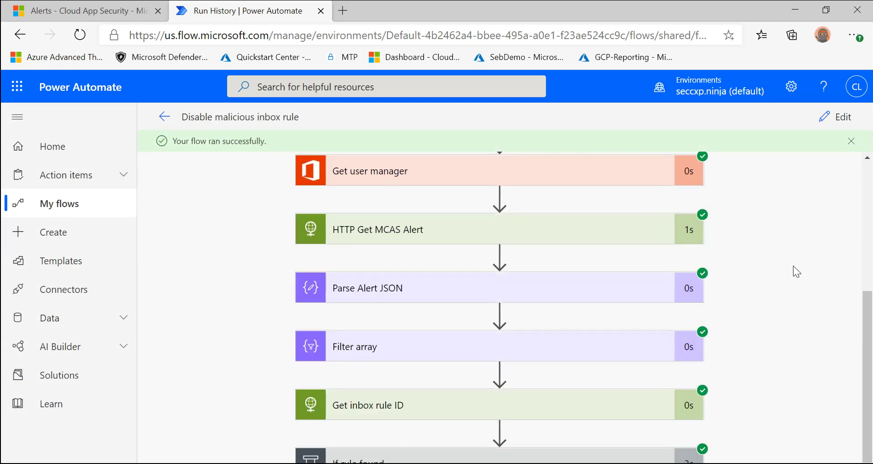
scroll(793, 266, down, 1)
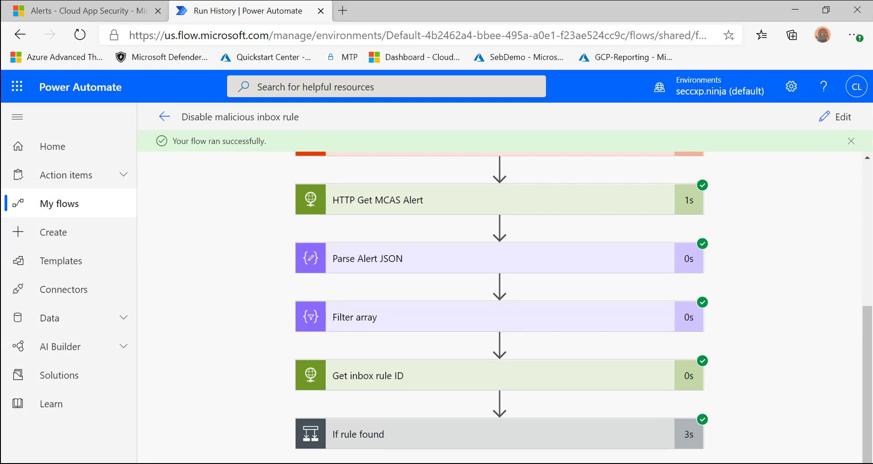
- Return to Outlook, dismiss the new mail notification and the rules settings, and open the newest Disable Inbox rule alert email
key(alt+Tab)
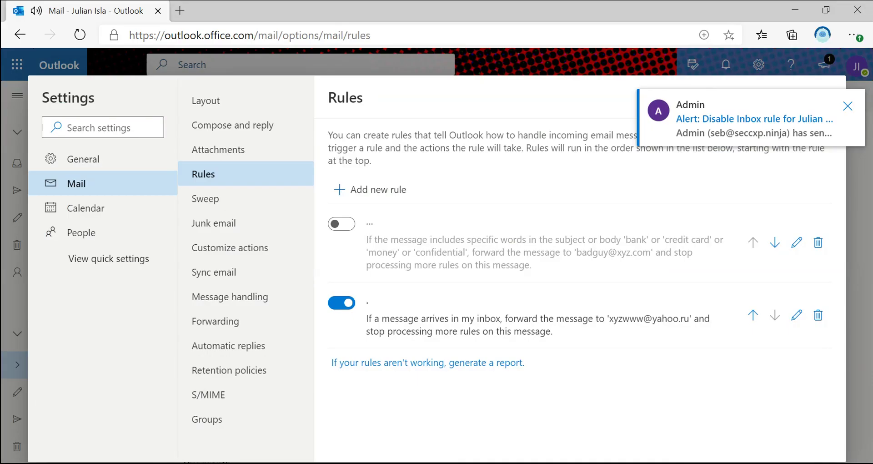
click(847, 106)
click(837, 95)
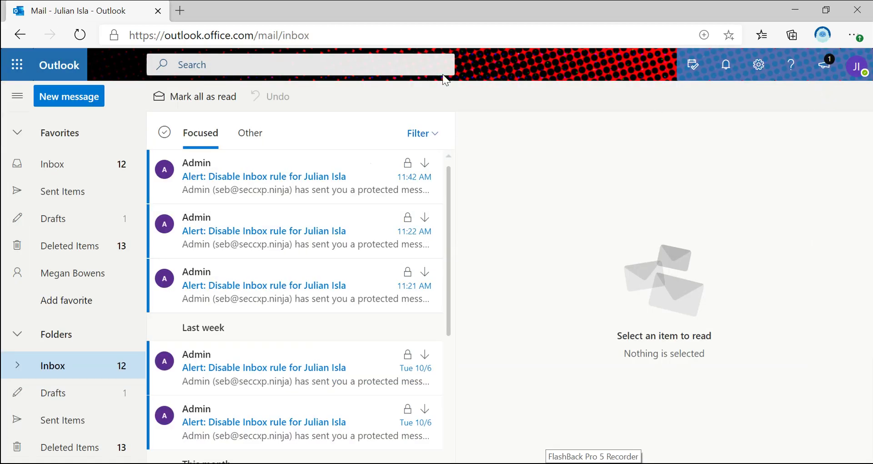
click(267, 172)
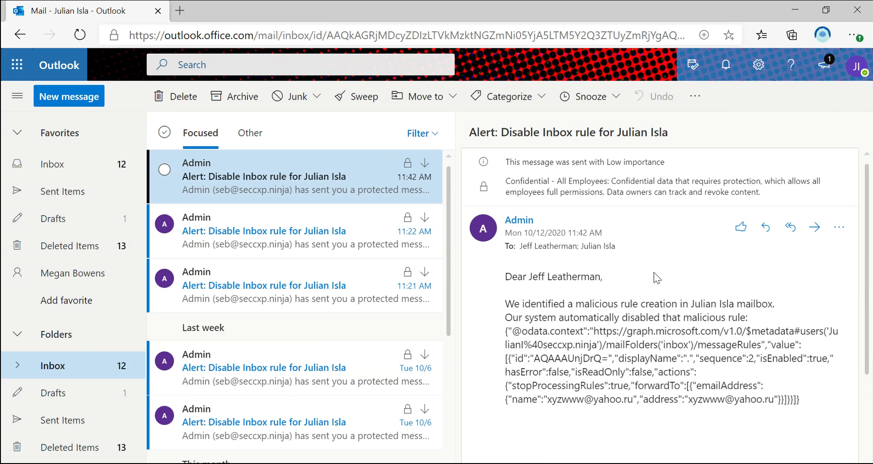
- Reopen the Outlook mail settings at Rules to check whether the forwarding rule is disabled
click(761, 69)
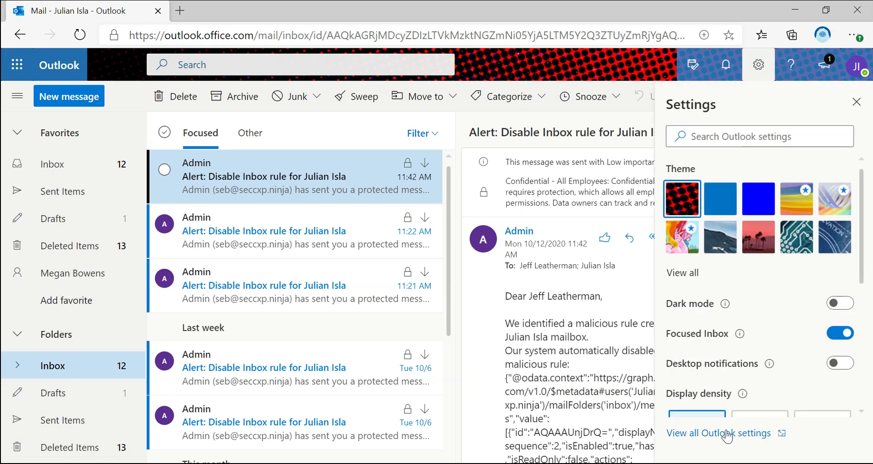
click(727, 434)
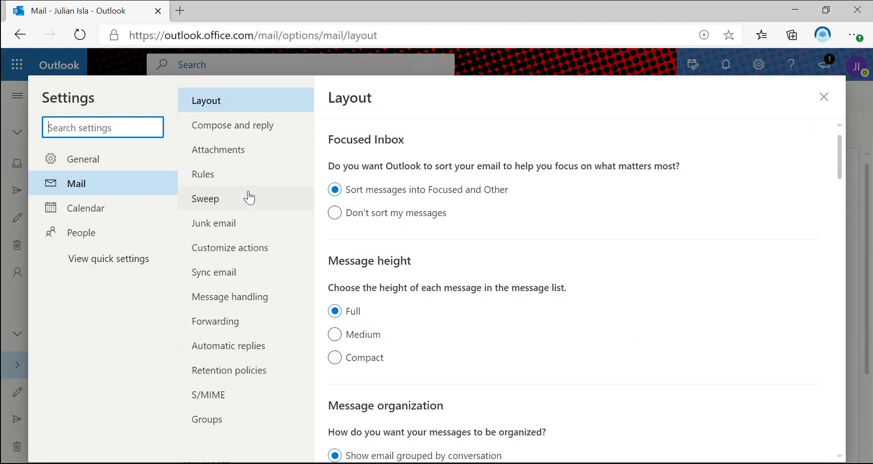
click(214, 175)
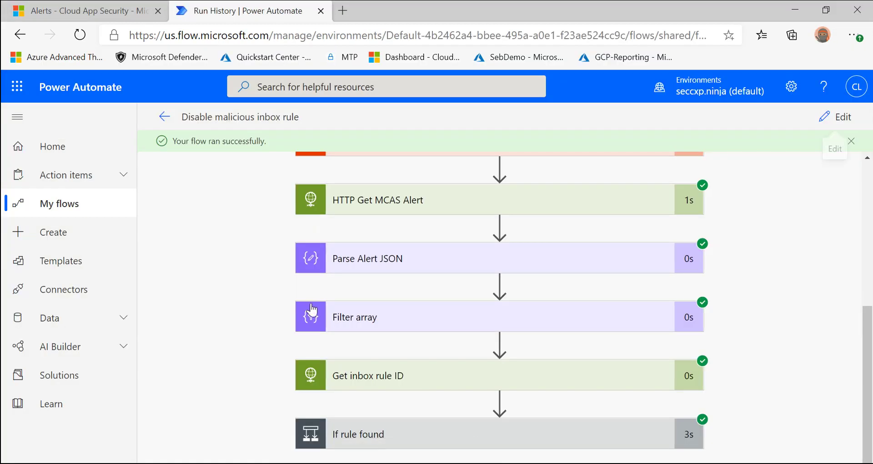
- Switch to Cloud App Security and open the most recent Suspicious inbox forwarding alert from the filtered alerts
click(61, 11)
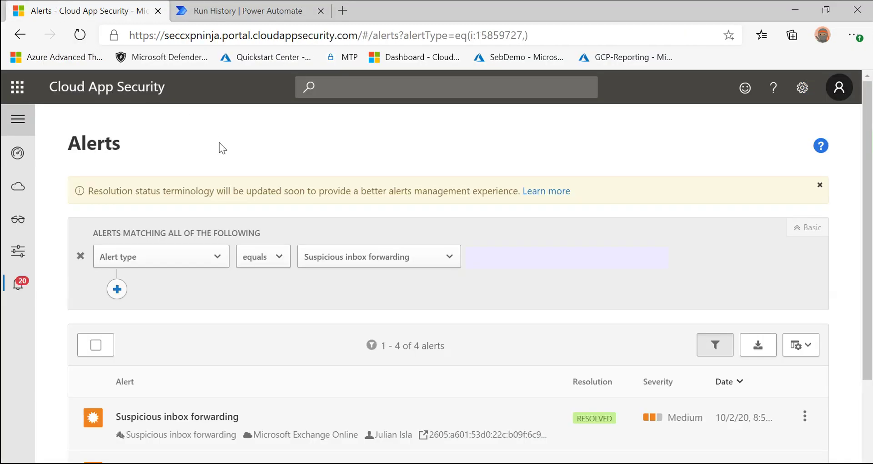
scroll(611, 269, down, 2)
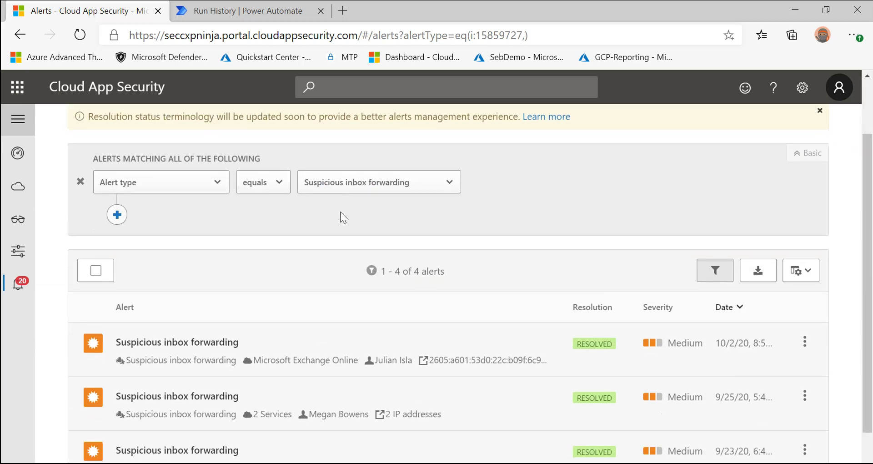
scroll(340, 211, down, 2)
click(224, 282)
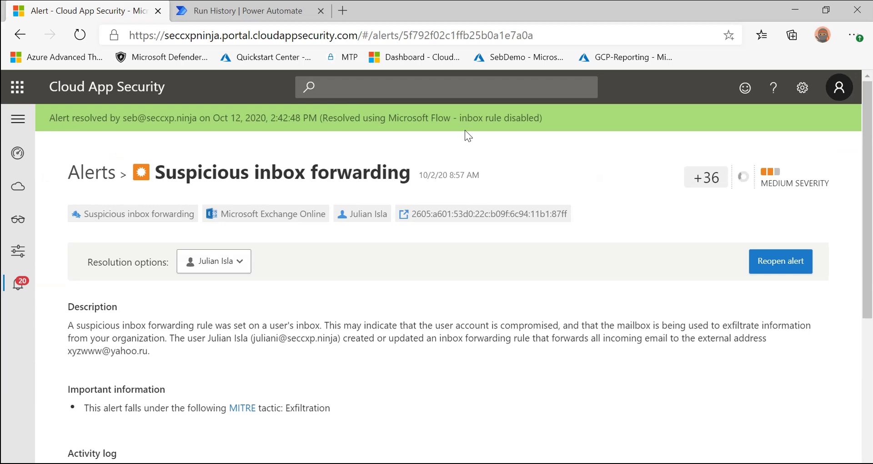
- Review the alert's description, important information, activity log and users sections
scroll(663, 281, down, 1)
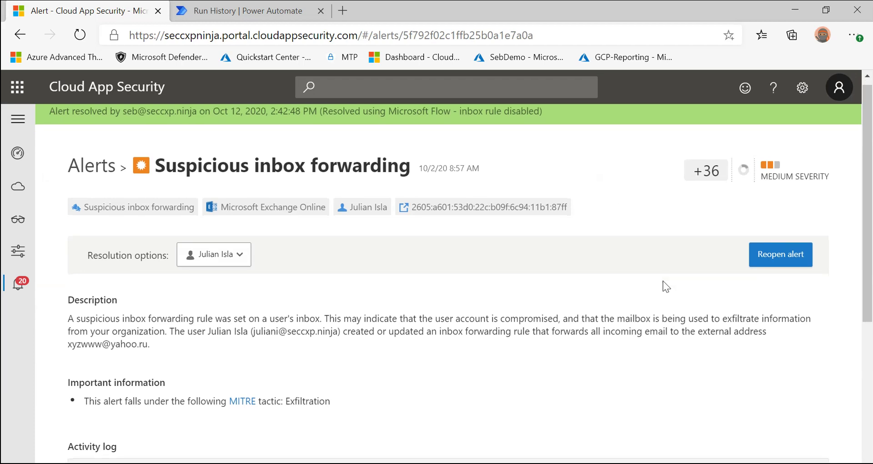
scroll(664, 286, down, 3)
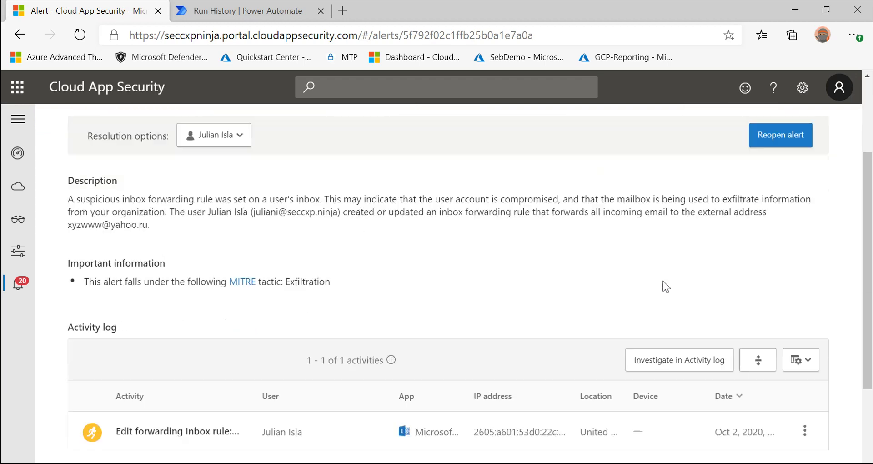
scroll(528, 346, down, 2)
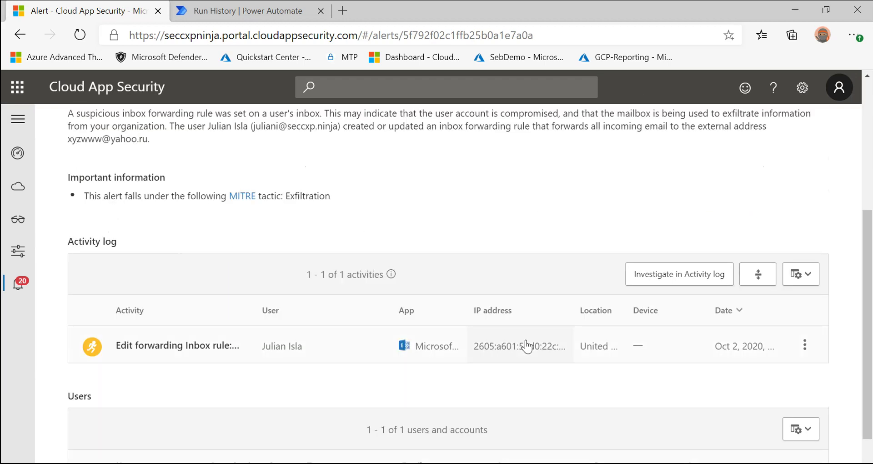
scroll(526, 339, down, 1)
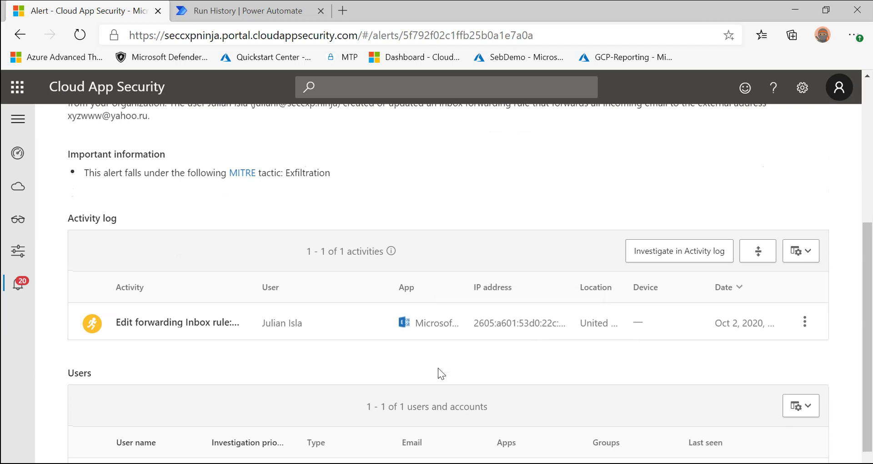